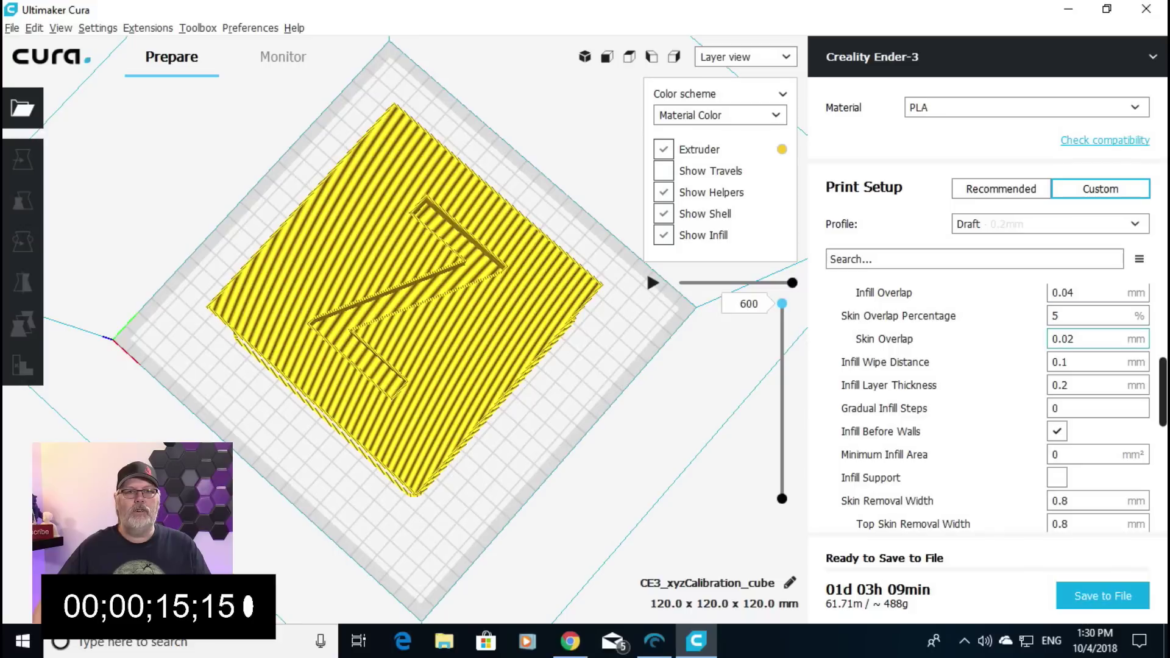
Step: Scroll the Custom settings to show 20% Infill Density and the Grid Infill Pattern
{"action": "scroll", "coordinate": [994, 408], "scroll_direction": "up", "scroll_amount": 5}
{"action": "scroll", "coordinate": [994, 409], "scroll_direction": "up", "scroll_amount": 5}
{"action": "scroll", "coordinate": [994, 408], "scroll_direction": "down", "scroll_amount": 2}
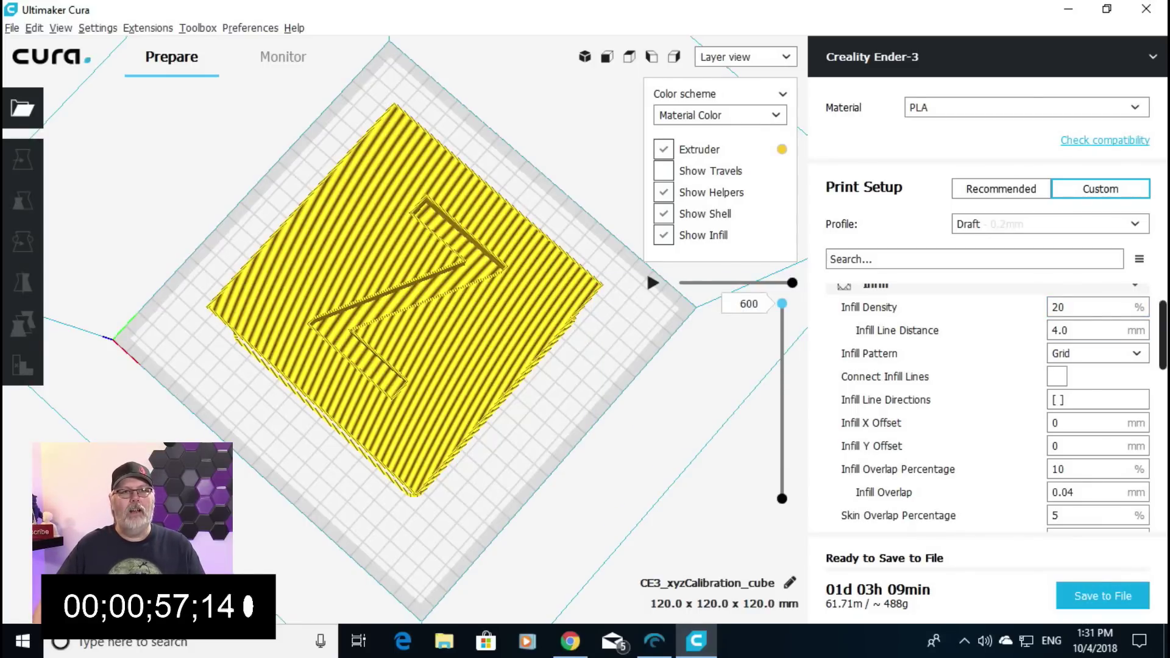
Step: Step the layer view down through the cube's grid infill toward the bottom, then back up
{"action": "key", "text": "Down"}
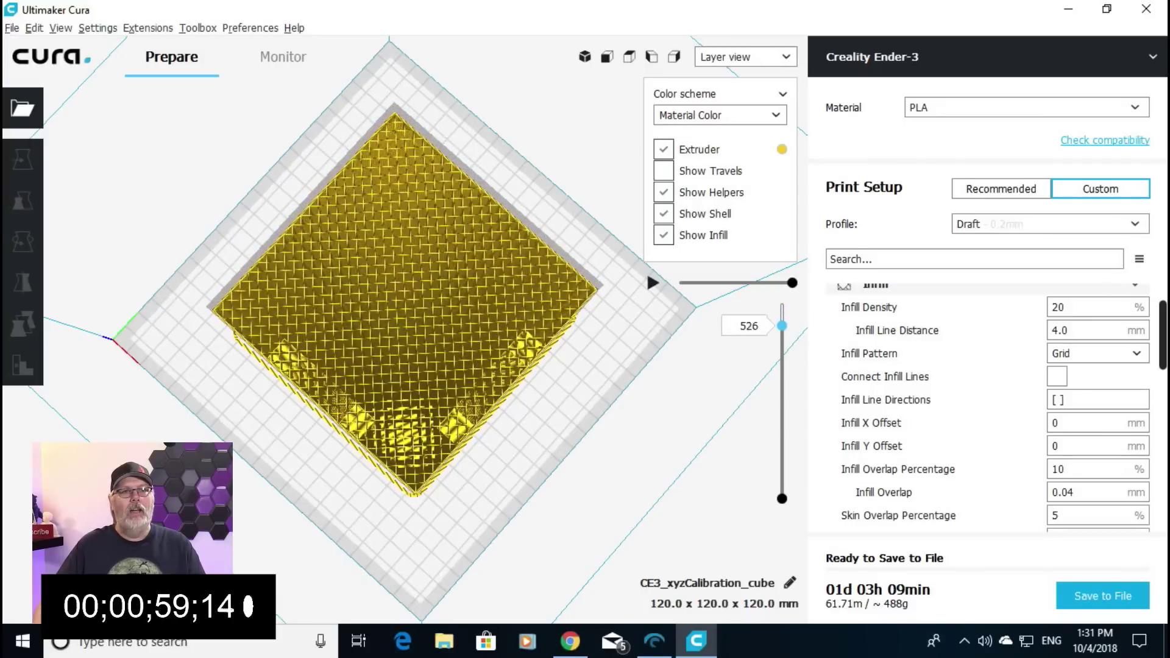
{"action": "key", "text": "Down"}
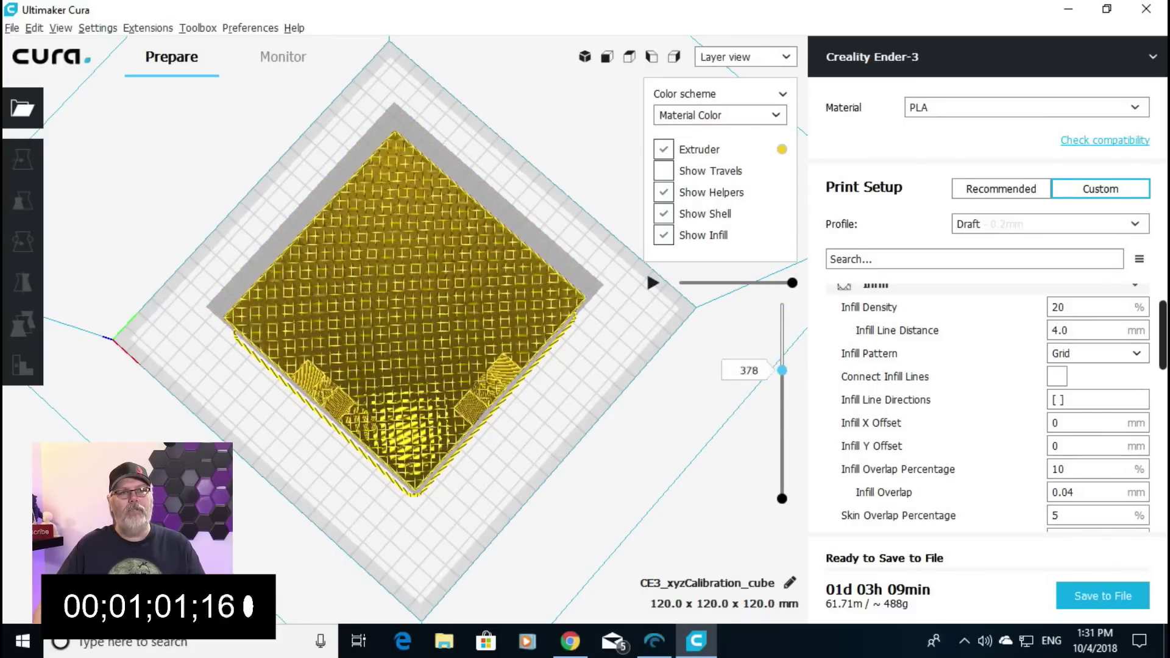
{"action": "key", "text": "Down"}
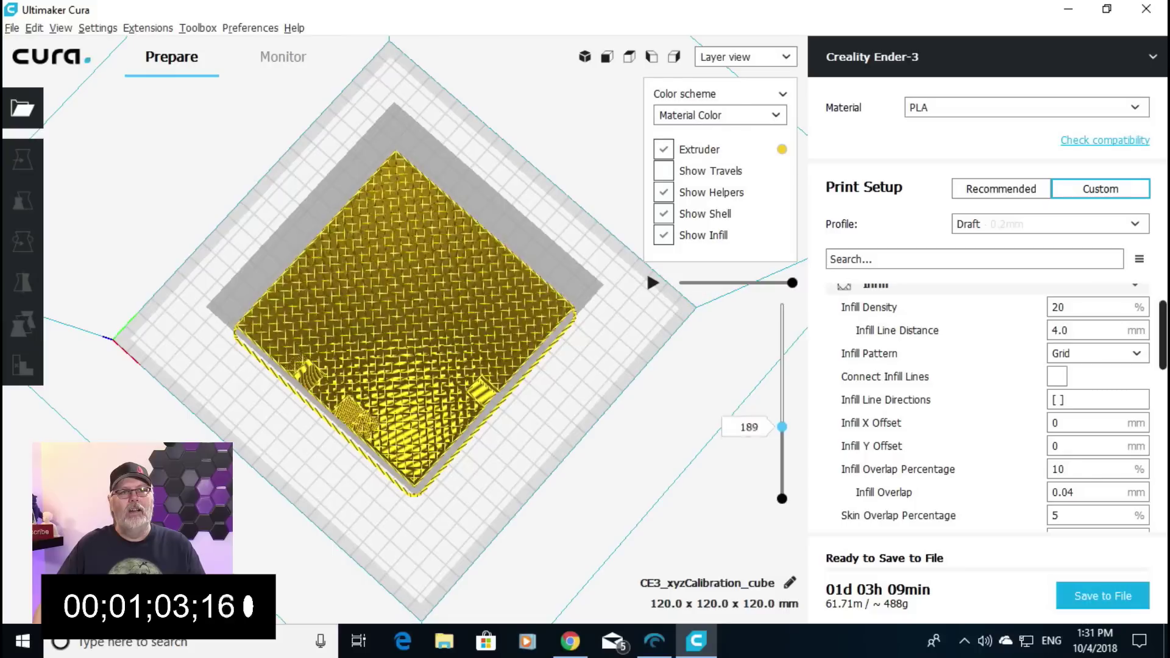
{"action": "key", "text": "Down"}
{"action": "key", "text": "Up"}
{"action": "key", "text": "Up"}
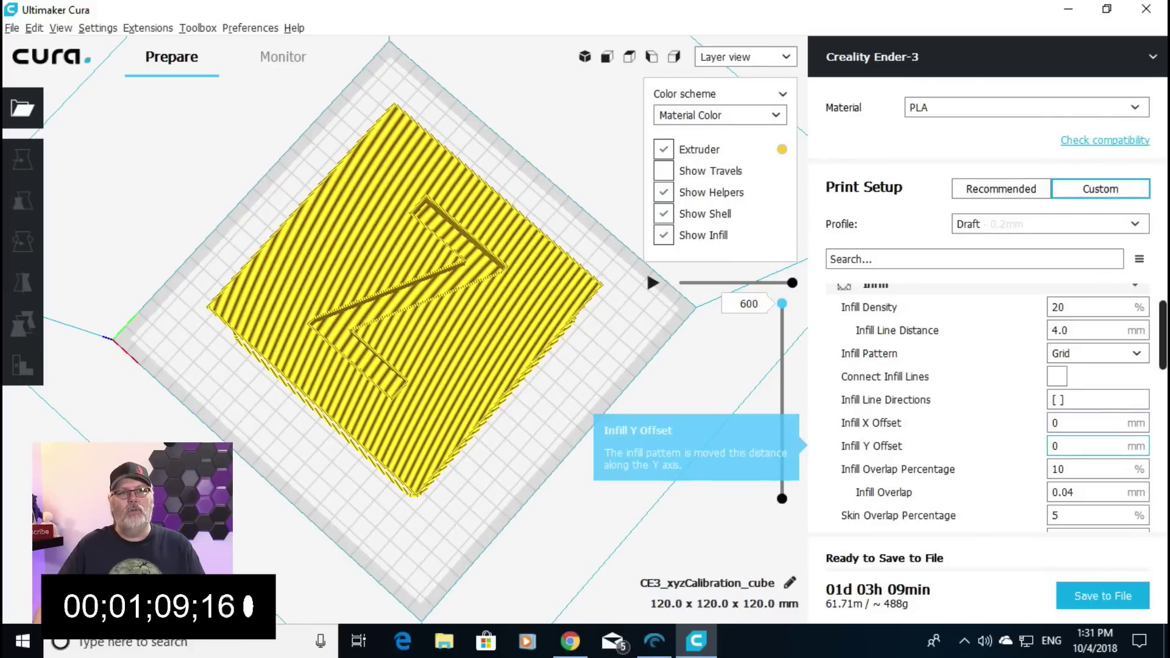
Step: Bring up the Gradual Infill Steps setting (currently 0) and its explanation
{"action": "scroll", "coordinate": [1097, 439], "scroll_direction": "down", "scroll_amount": 2}
{"action": "scroll", "coordinate": [1097, 448], "scroll_direction": "down", "scroll_amount": 5}
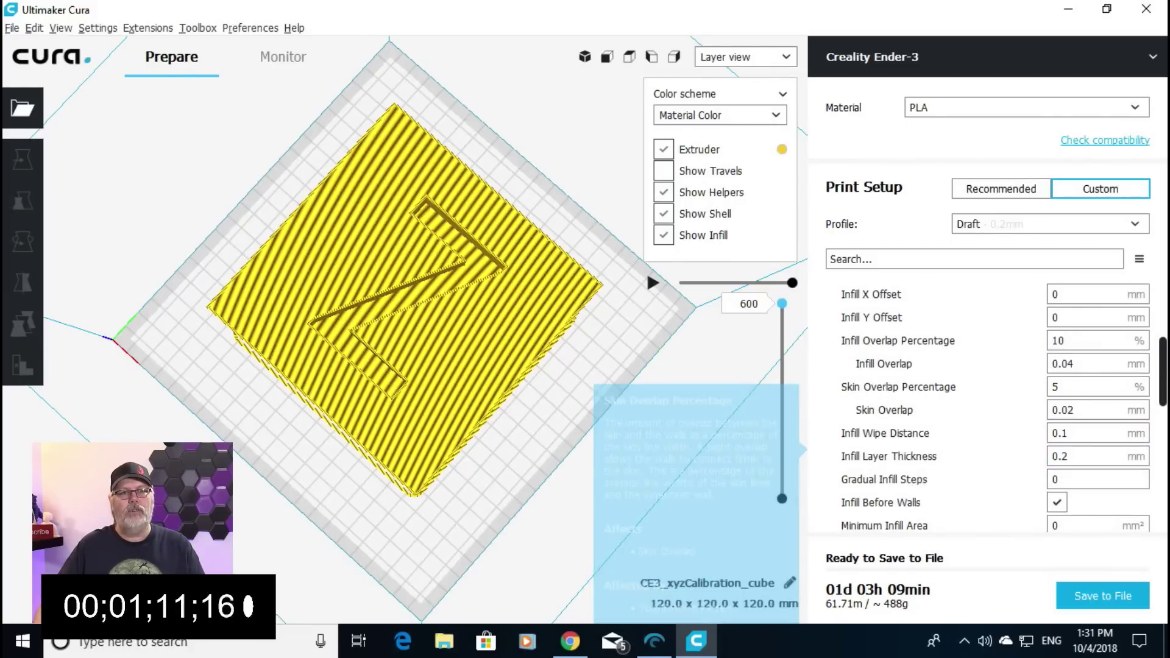
{"action": "scroll", "coordinate": [1097, 448], "scroll_direction": "down", "scroll_amount": 2}
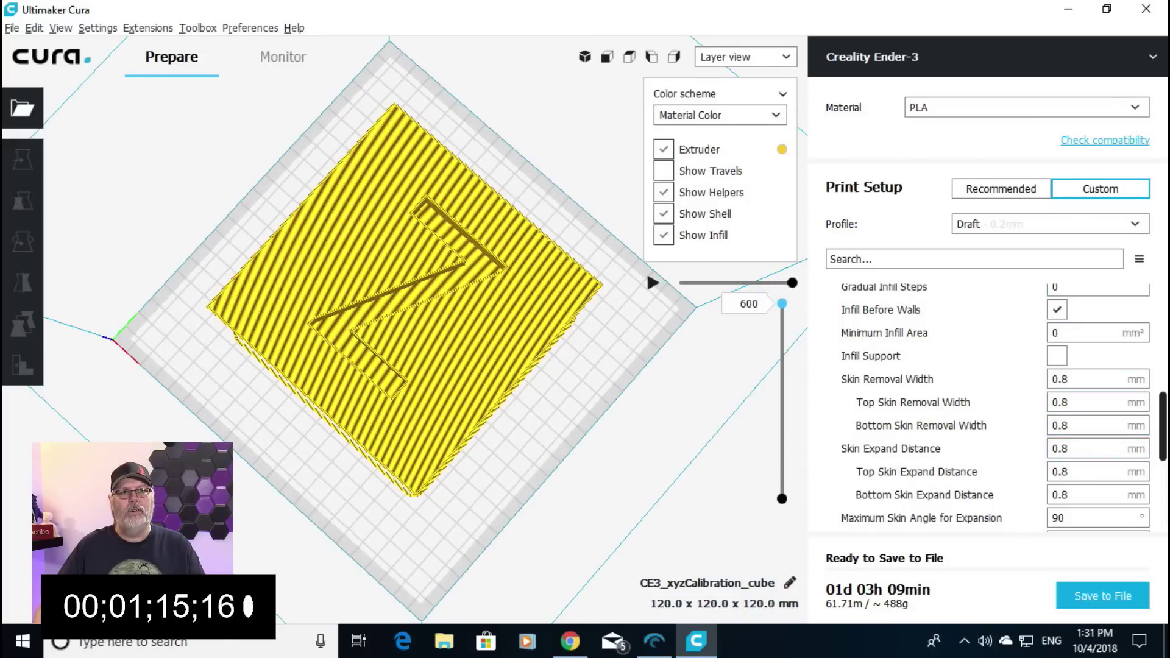
{"action": "scroll", "coordinate": [1097, 427], "scroll_direction": "up", "scroll_amount": 2}
{"action": "mouse_move", "coordinate": [1097, 351]}
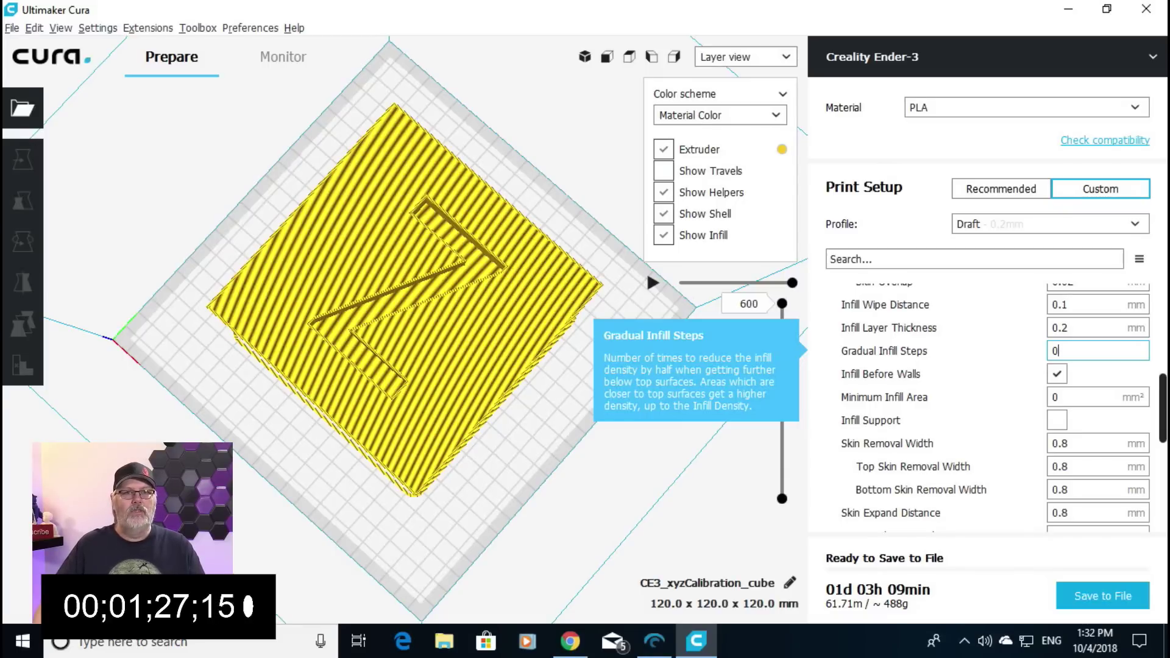
Step: Change Gradual Infill Steps from 0 to 2, dropping the estimate to 13h 15min and ~195g
{"action": "key", "text": "ctrl+a"}
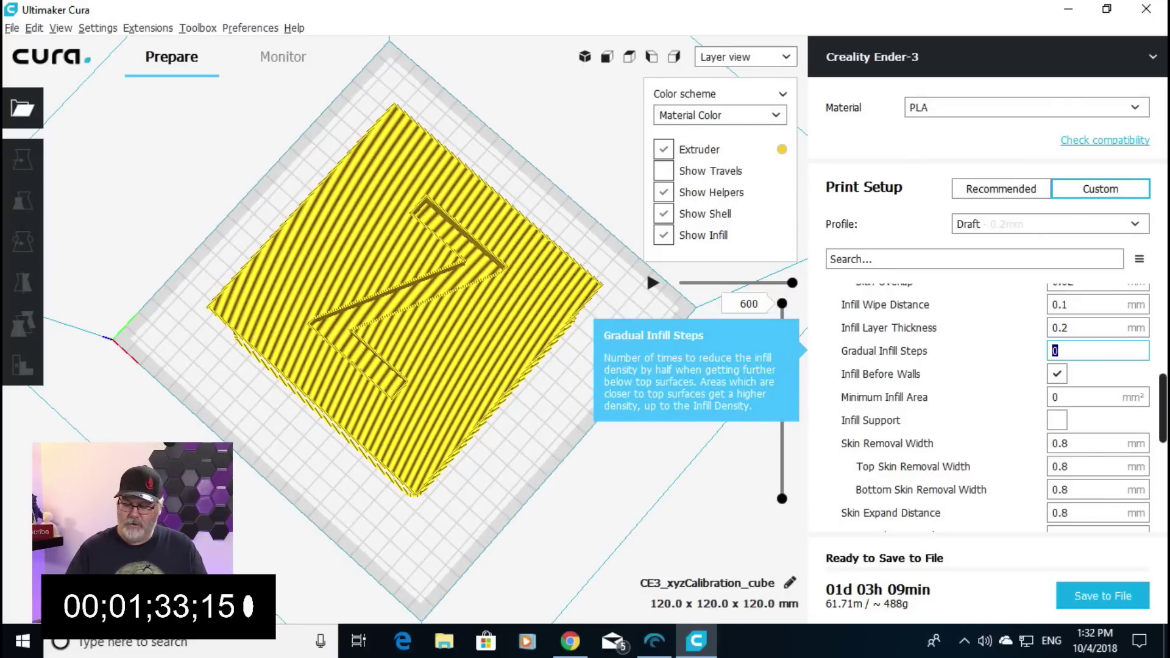
{"action": "type", "text": "2"}
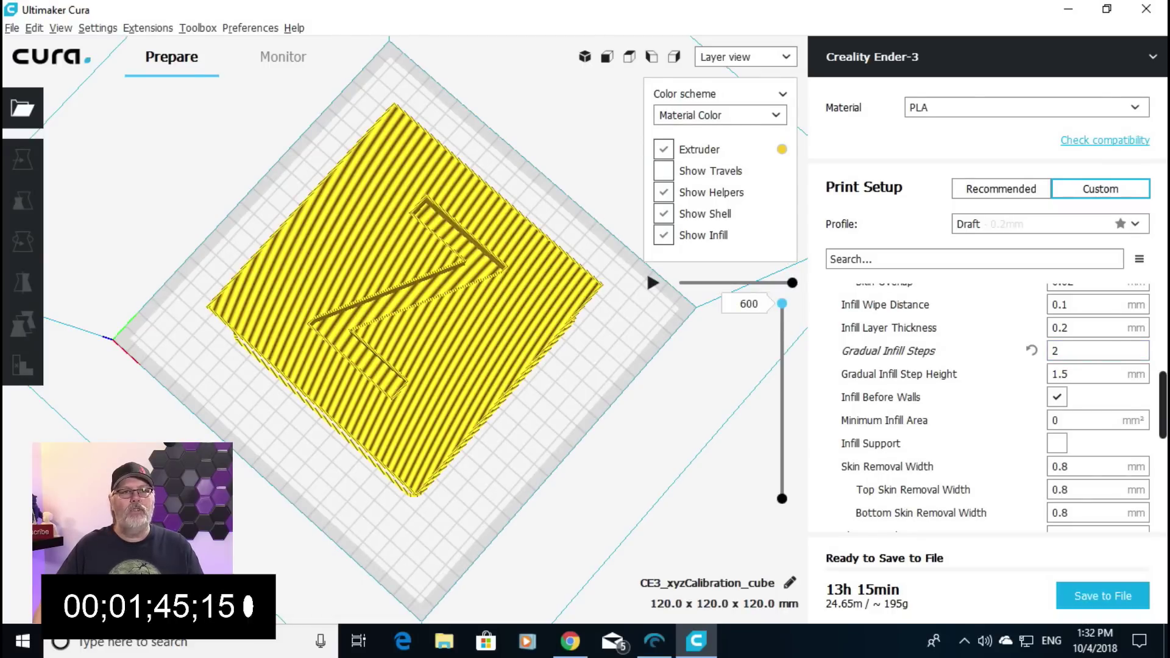
Step: Step the layer view down to the bottom layers, revealing the sparse lower infill grid
{"action": "key", "text": "Down"}
{"action": "key", "text": "Down"}
{"action": "key", "text": "Down"}
{"action": "key", "text": "Down"}
{"action": "key", "text": "Down"}
{"action": "key", "text": "Down"}
{"action": "key", "text": "Down"}
{"action": "key", "text": "Down"}
{"action": "key", "text": "Down"}
{"action": "key", "text": "Down"}
{"action": "key", "text": "Down"}
{"action": "key", "text": "Up"}
{"action": "key", "text": "Up"}
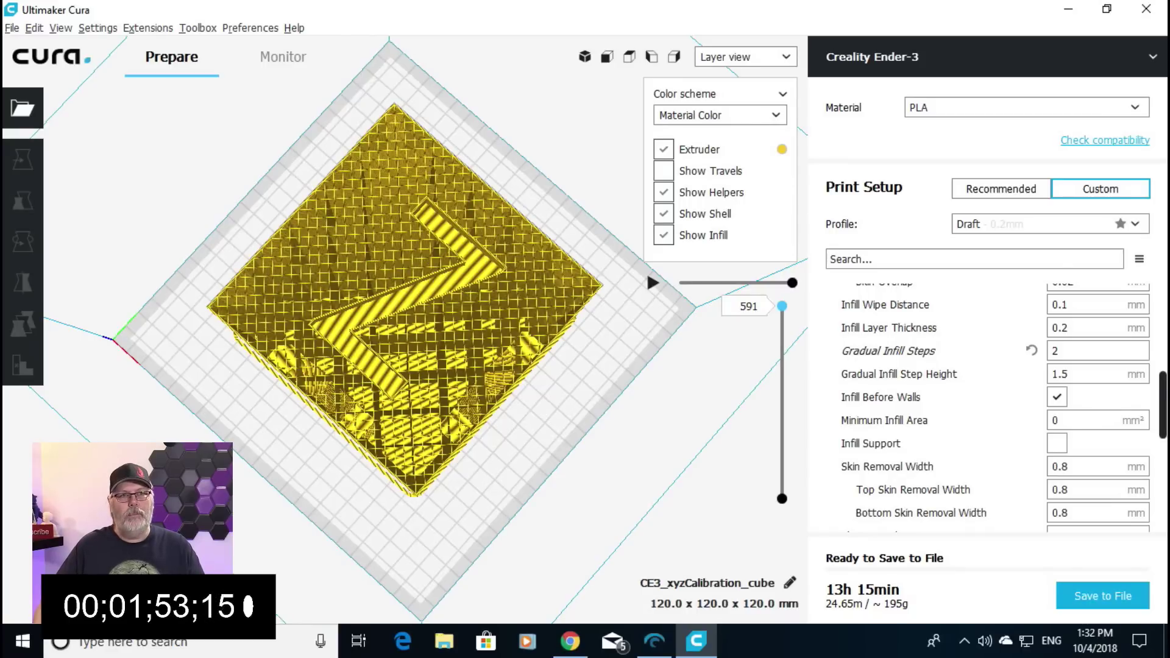
{"action": "key", "text": "Down"}
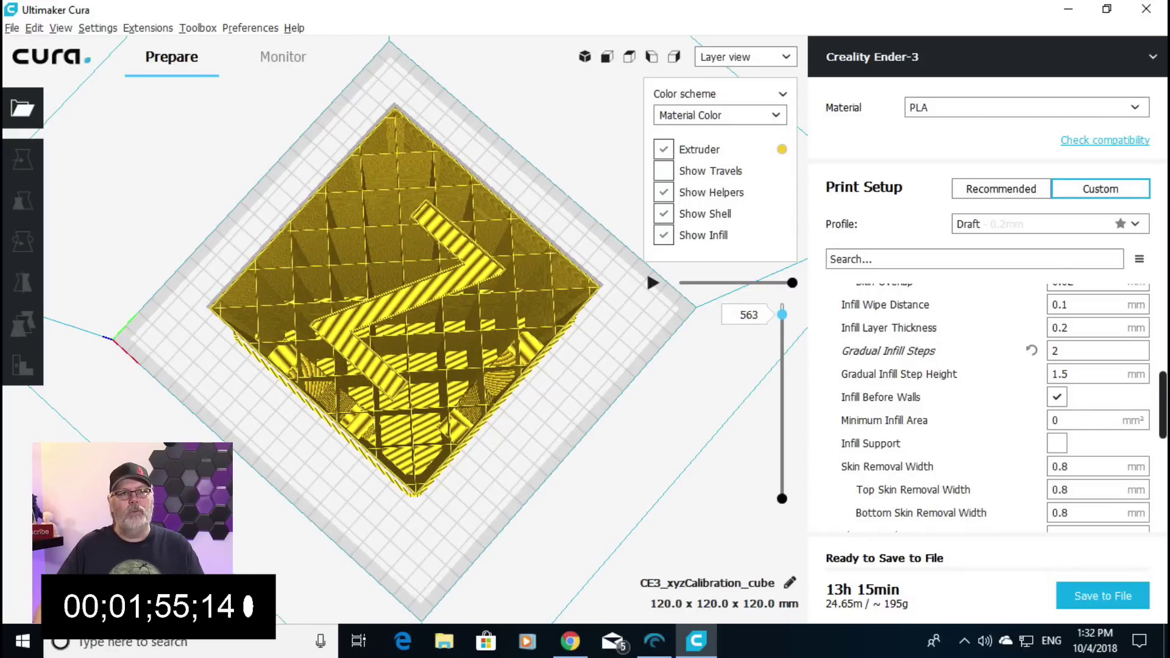
{"action": "key", "text": "Down"}
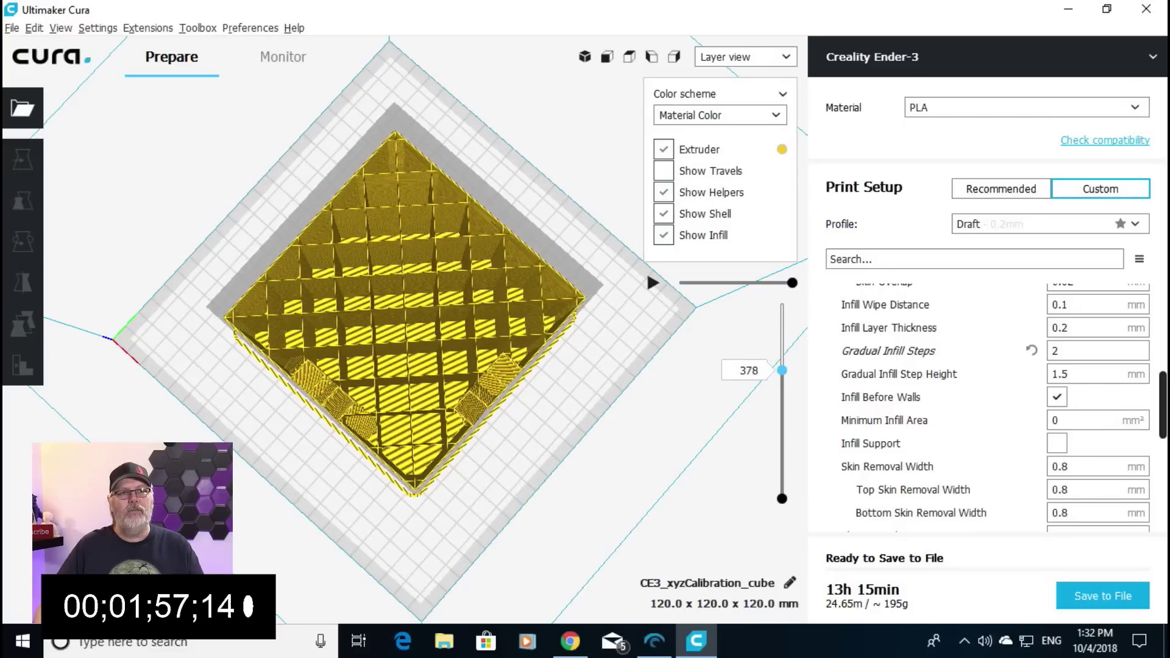
{"action": "key", "text": "Down"}
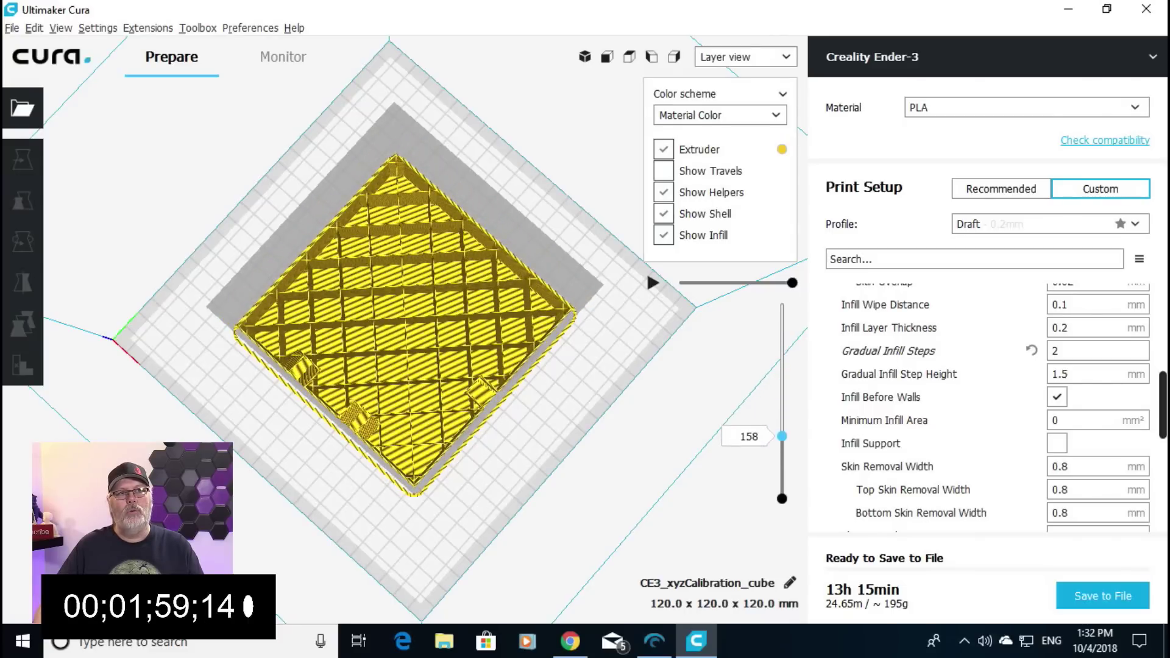
{"action": "key", "text": "Up"}
{"action": "key", "text": "Down"}
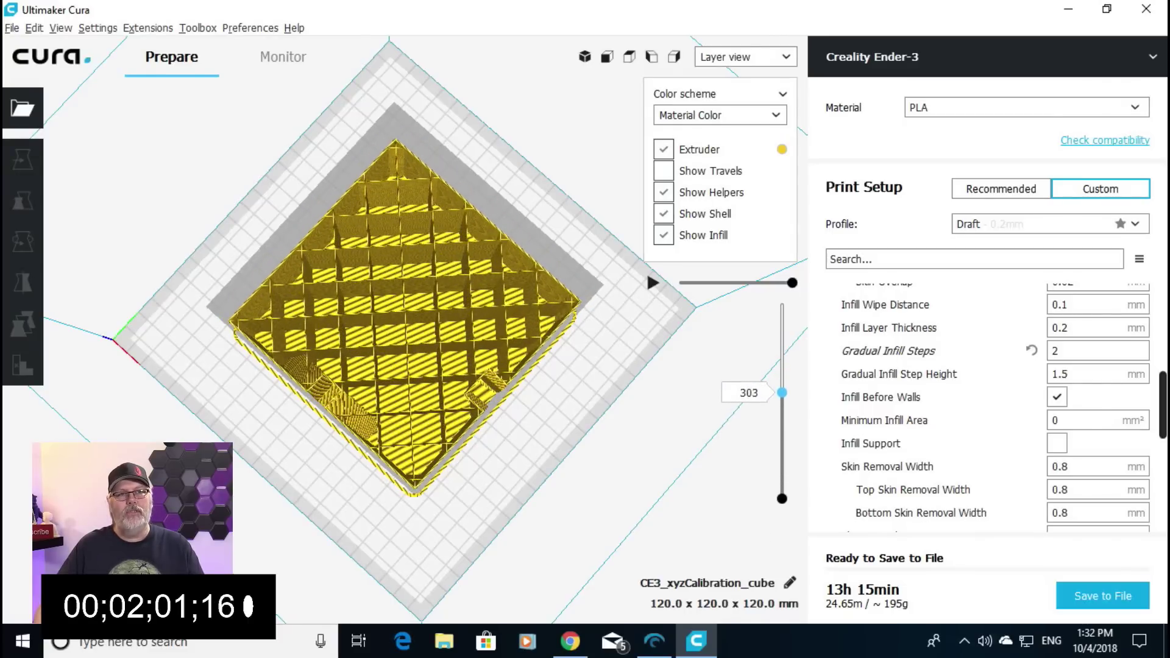
{"action": "key", "text": "Down"}
Step: Step back up as the infill densifies toward the solid top skin, ending just below it
{"action": "key", "text": "Up"}
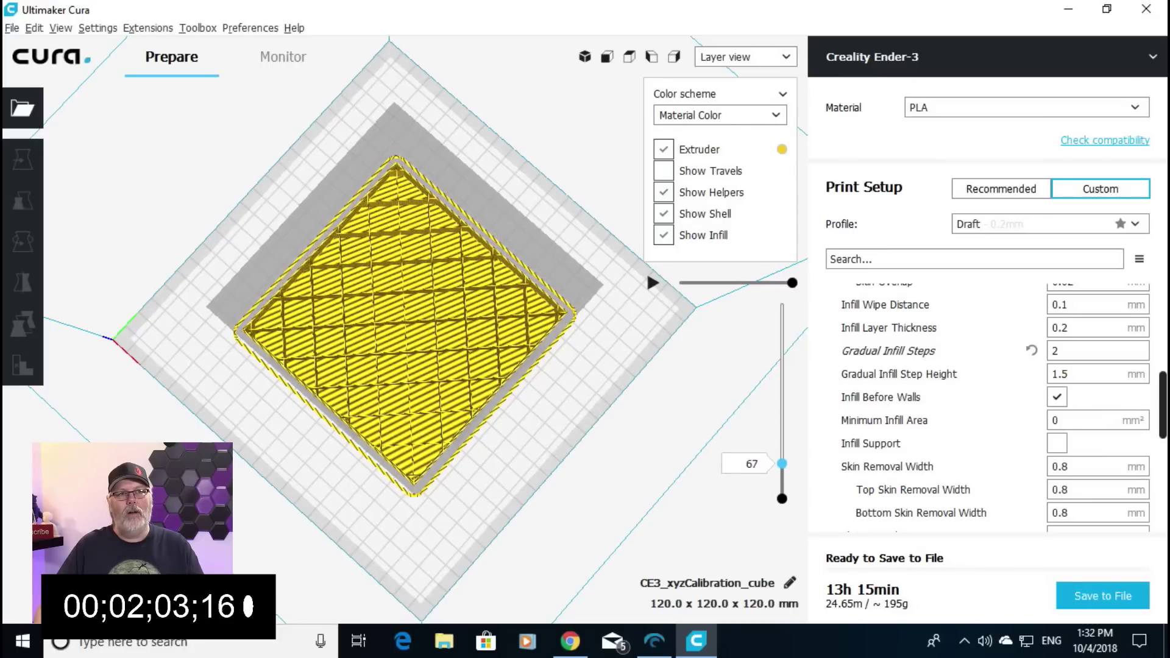
{"action": "key", "text": "Up"}
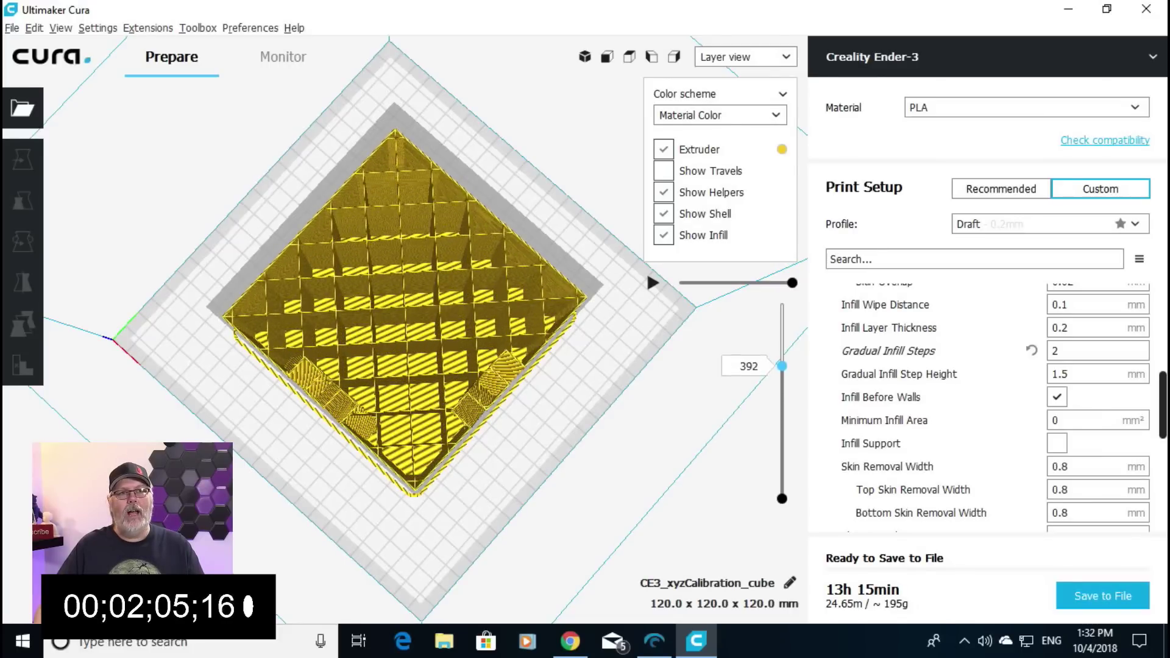
{"action": "key", "text": "Up"}
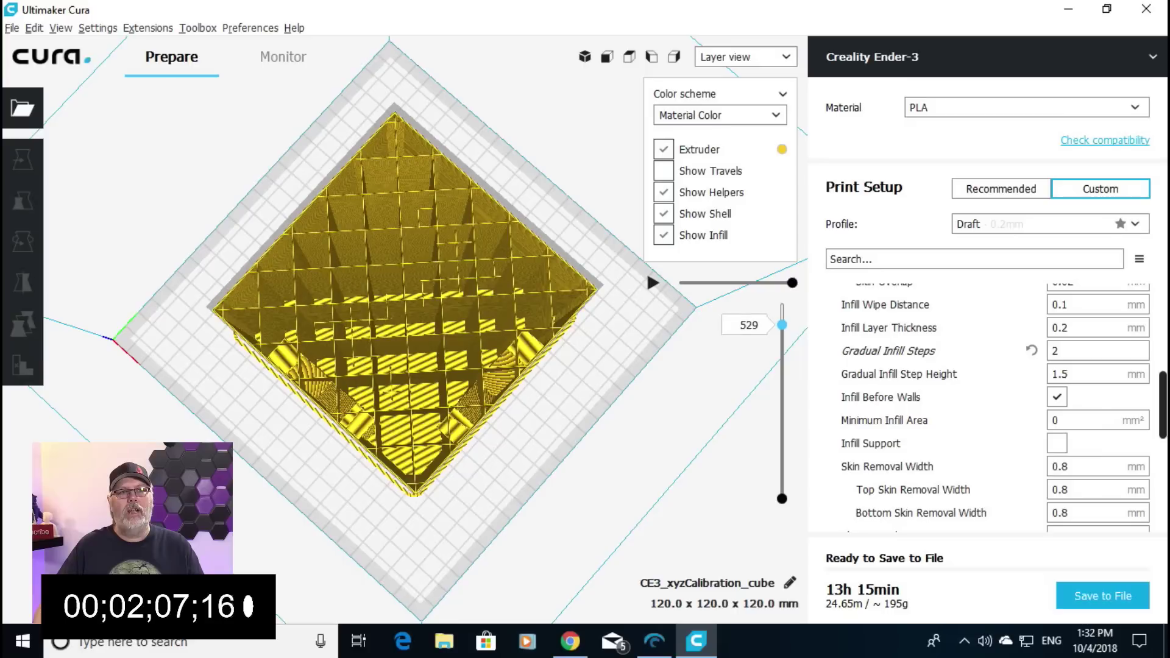
{"action": "key", "text": "Up"}
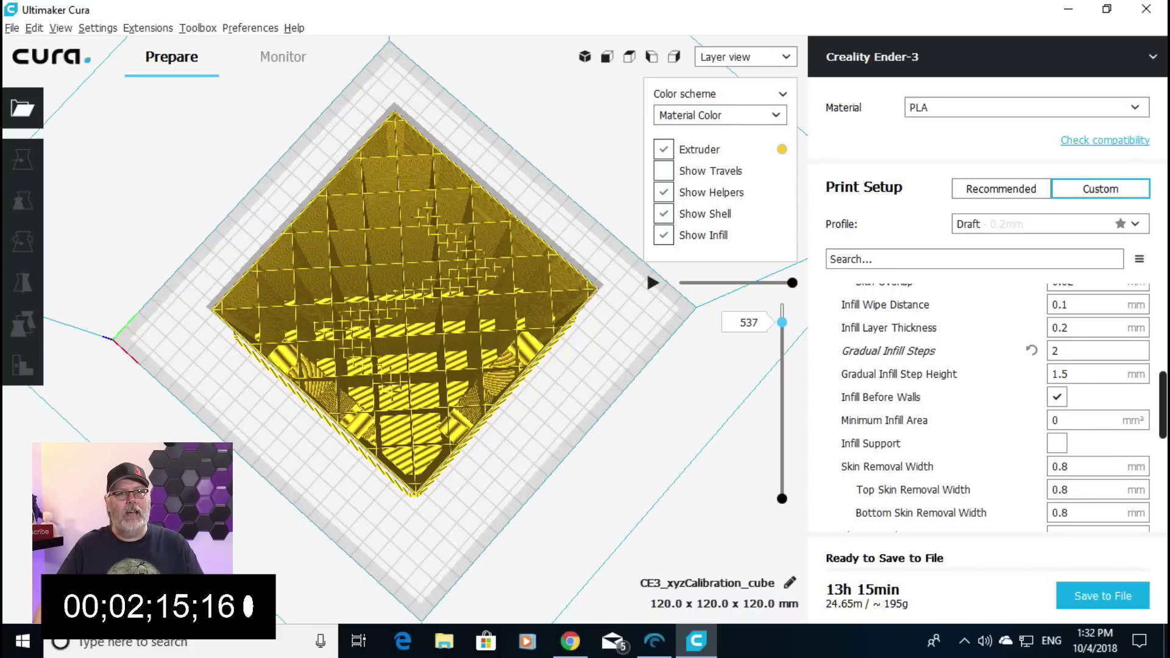
{"action": "key", "text": "Down"}
{"action": "key", "text": "Down"}
{"action": "key", "text": "Down"}
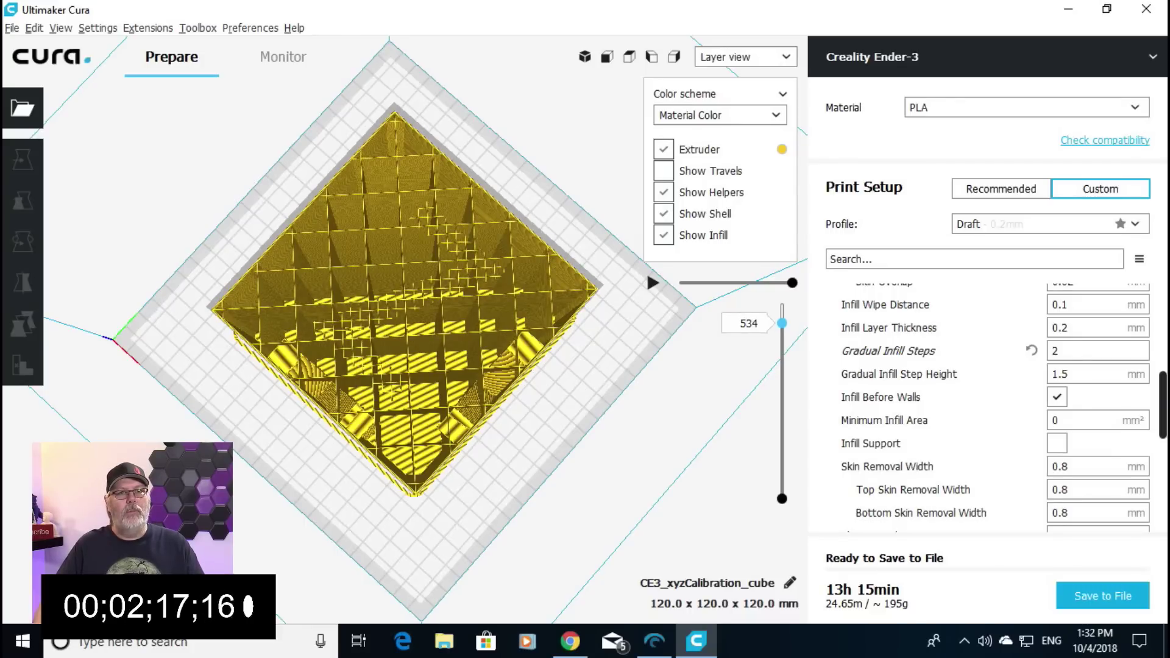
{"action": "key", "text": "Up"}
{"action": "key", "text": "Up"}
{"action": "key", "text": "Up"}
{"action": "key", "text": "Up"}
{"action": "key", "text": "Up"}
{"action": "key", "text": "Up"}
{"action": "key", "text": "Up"}
{"action": "key", "text": "Up"}
{"action": "key", "text": "Up"}
{"action": "key", "text": "Up"}
{"action": "key", "text": "Up"}
{"action": "key", "text": "Up"}
{"action": "key", "text": "Up"}
{"action": "key", "text": "Up"}
{"action": "key", "text": "Up"}
{"action": "key", "text": "Up"}
{"action": "key", "text": "Up"}
{"action": "key", "text": "Up"}
{"action": "key", "text": "Up"}
{"action": "key", "text": "Up"}
{"action": "key", "text": "Up"}
{"action": "key", "text": "Up"}
{"action": "key", "text": "Up"}
{"action": "key", "text": "Up"}
{"action": "key", "text": "Up"}
{"action": "key", "text": "Up"}
{"action": "key", "text": "Up"}
{"action": "key", "text": "Up"}
{"action": "key", "text": "Up"}
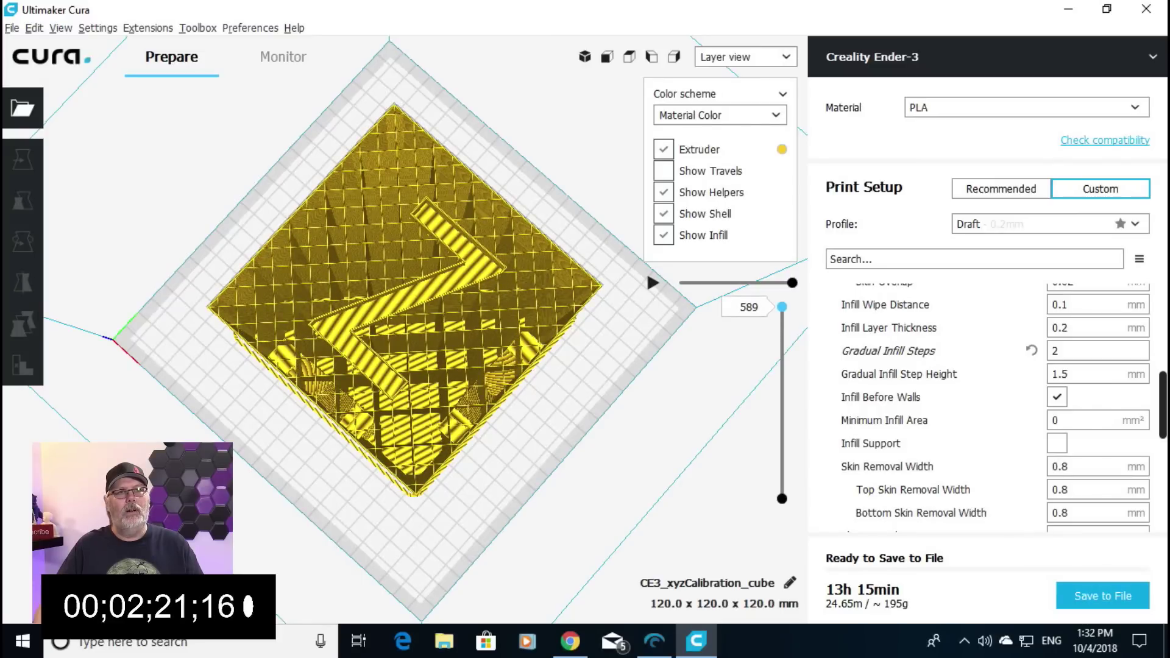
{"action": "key", "text": "Up"}
{"action": "key", "text": "Up"}
{"action": "key", "text": "Up"}
{"action": "key", "text": "Up"}
{"action": "key", "text": "Up"}
{"action": "key", "text": "Up"}
{"action": "key", "text": "Up"}
{"action": "key", "text": "Up"}
{"action": "key", "text": "Up"}
{"action": "key", "text": "Up"}
{"action": "key", "text": "Up"}
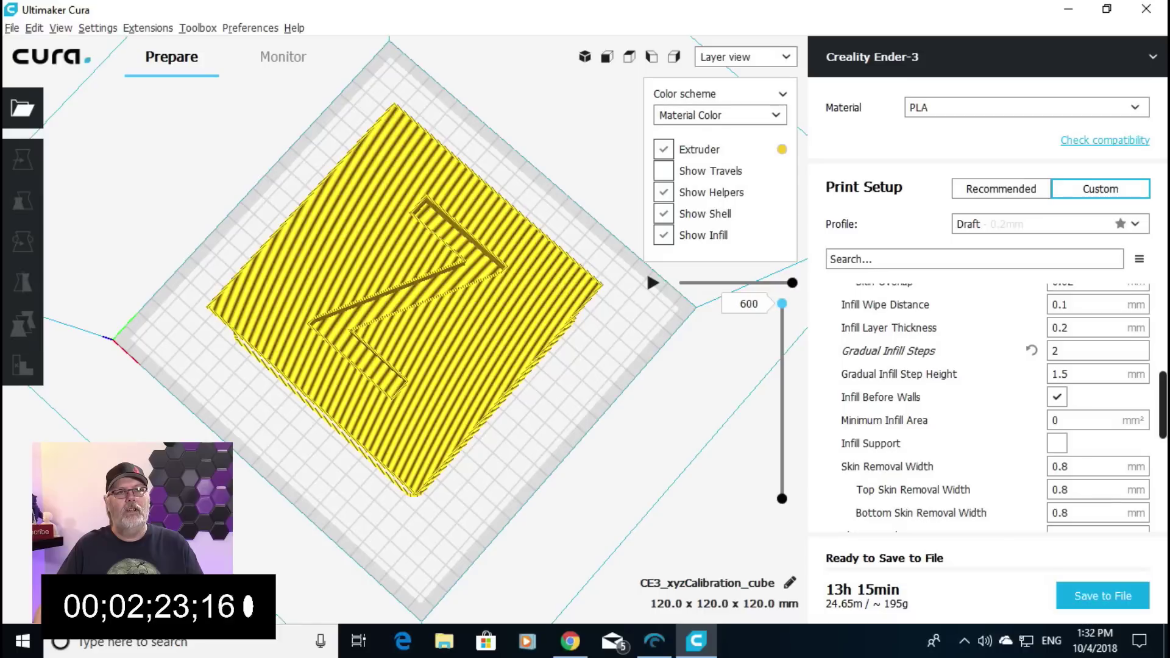
{"action": "key", "text": "Down"}
{"action": "key", "text": "Down"}
{"action": "key", "text": "Down"}
{"action": "key", "text": "Down"}
{"action": "key", "text": "Down"}
{"action": "key", "text": "Down"}
{"action": "key", "text": "Down"}
{"action": "key", "text": "Down"}
{"action": "key", "text": "Down"}
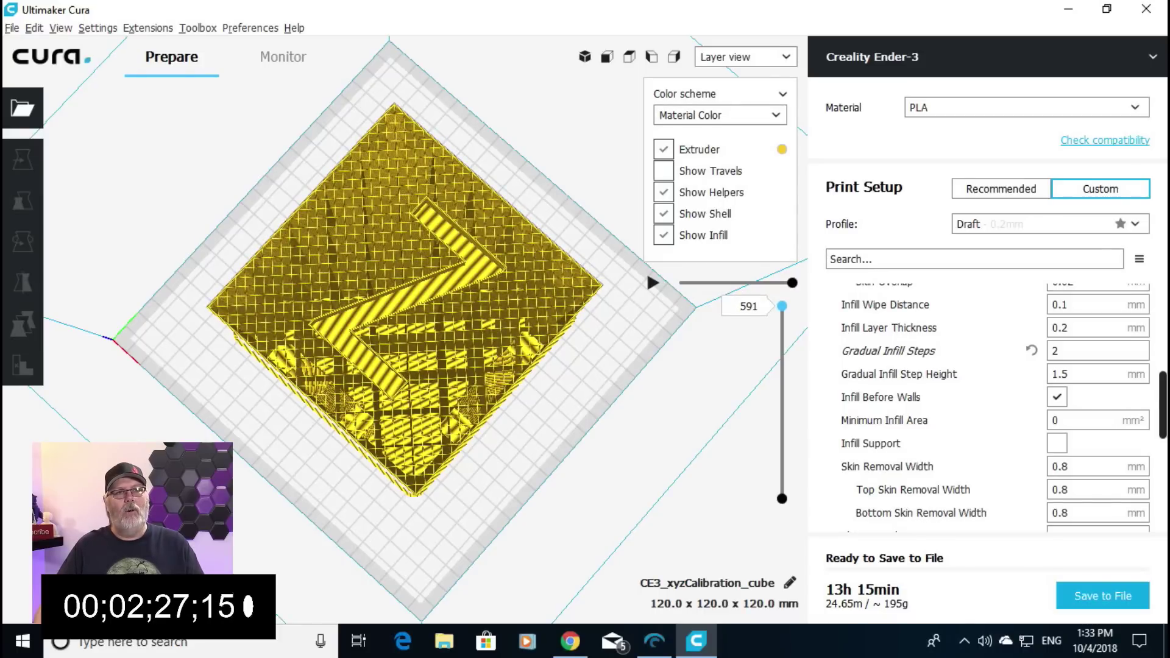